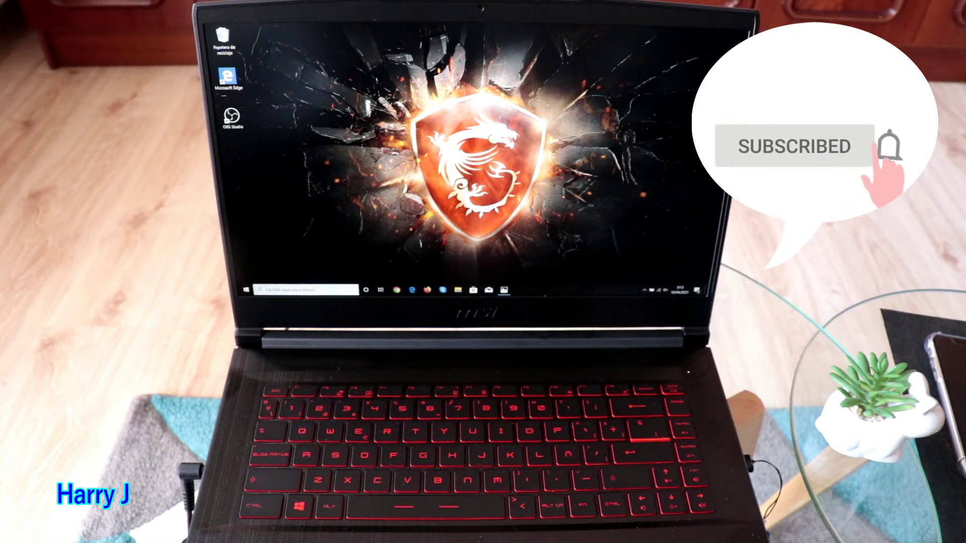
Step: Search for 'camara' and launch the Cámara app, which reports no camera found
key(super+s)
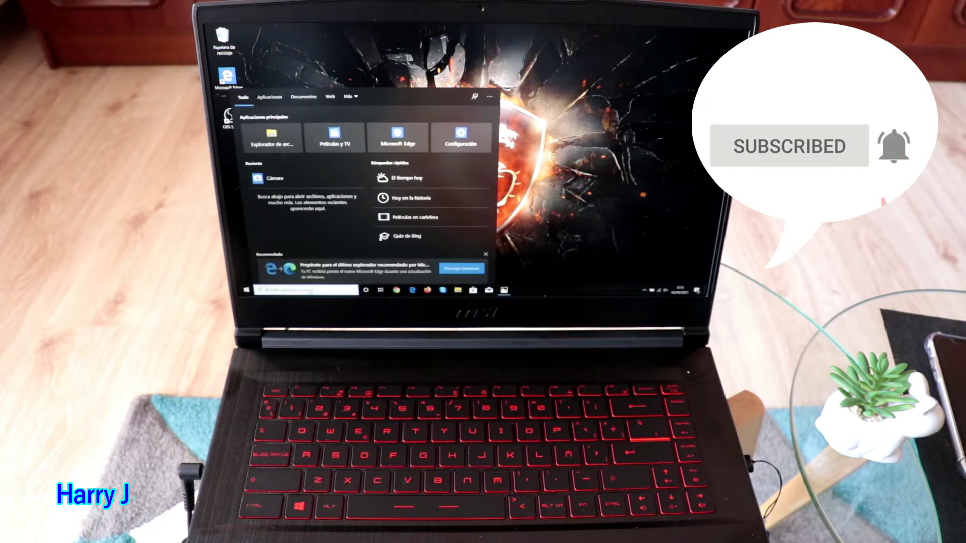
text(camara)
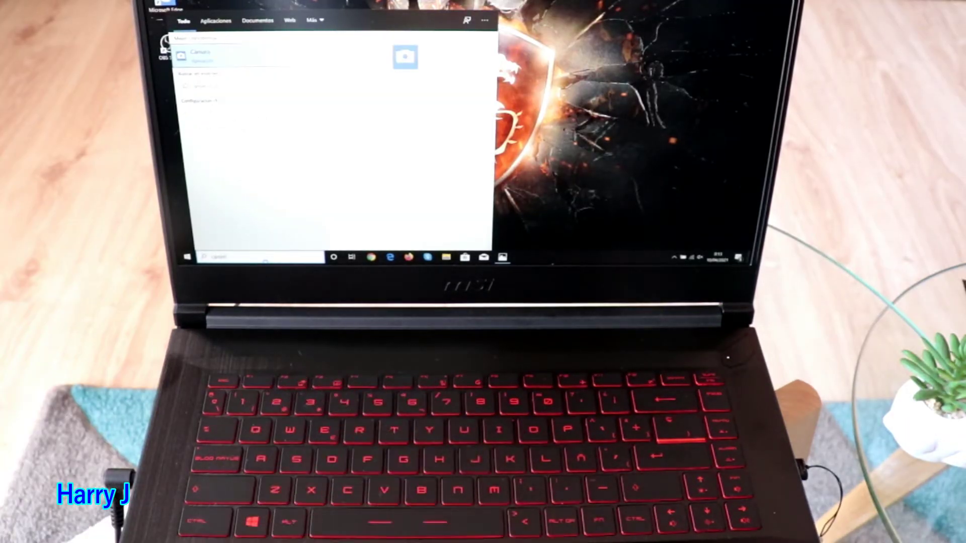
key(Return)
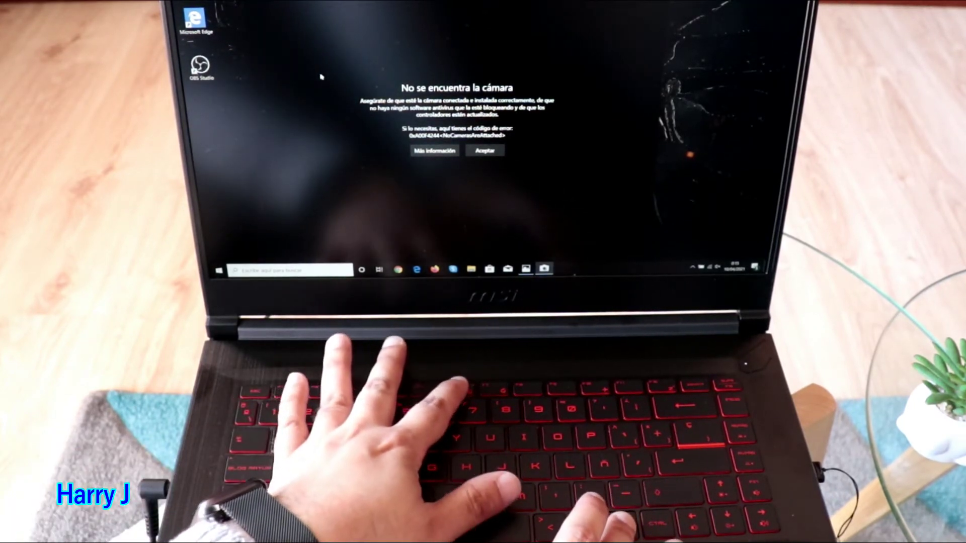
key(F6)
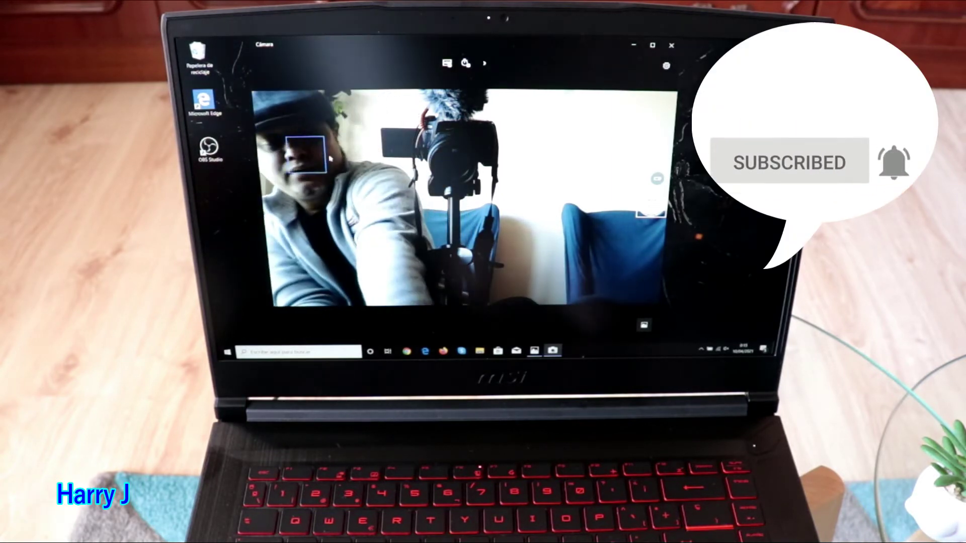
key(F6)
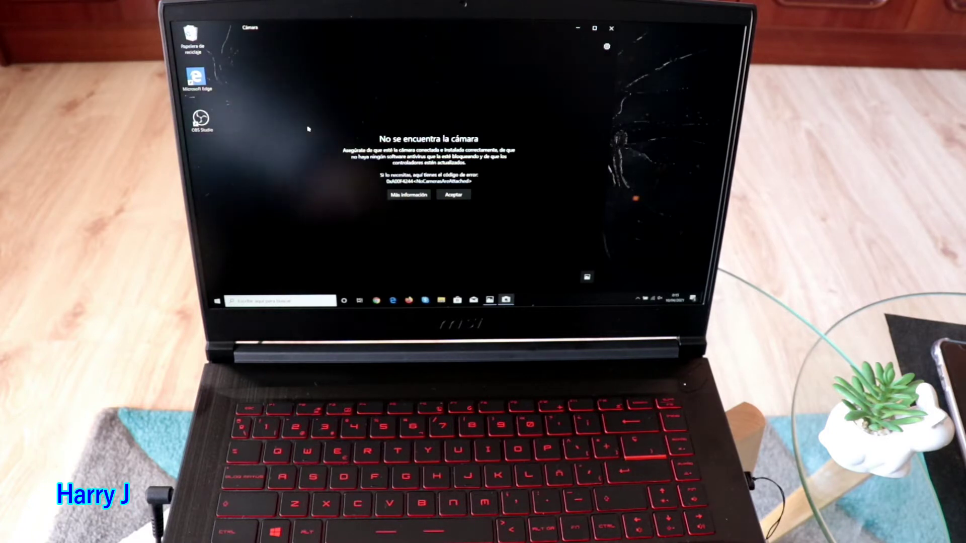
click(611, 29)
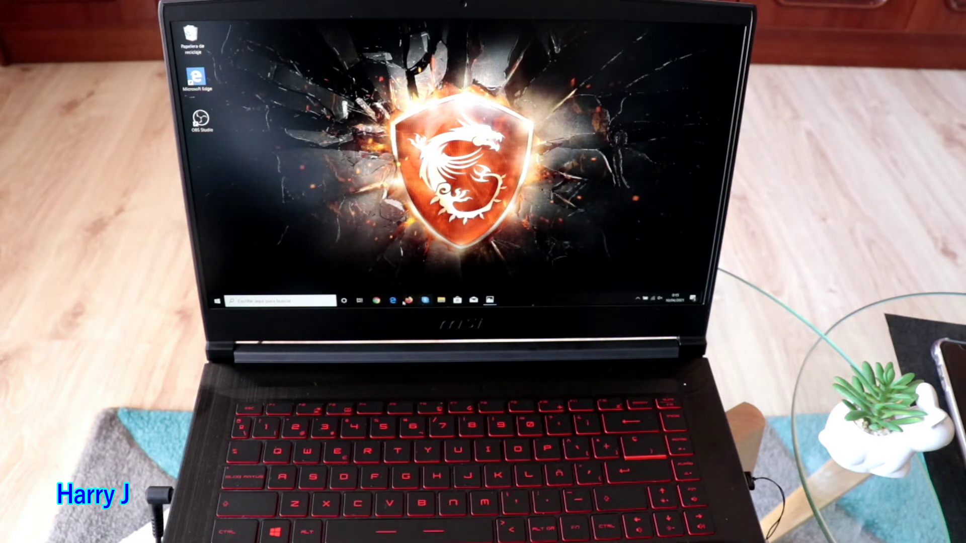
Step: Open the DriverCD (E:) drive in File Explorer and launch its CDSetup installer
key(super+e)
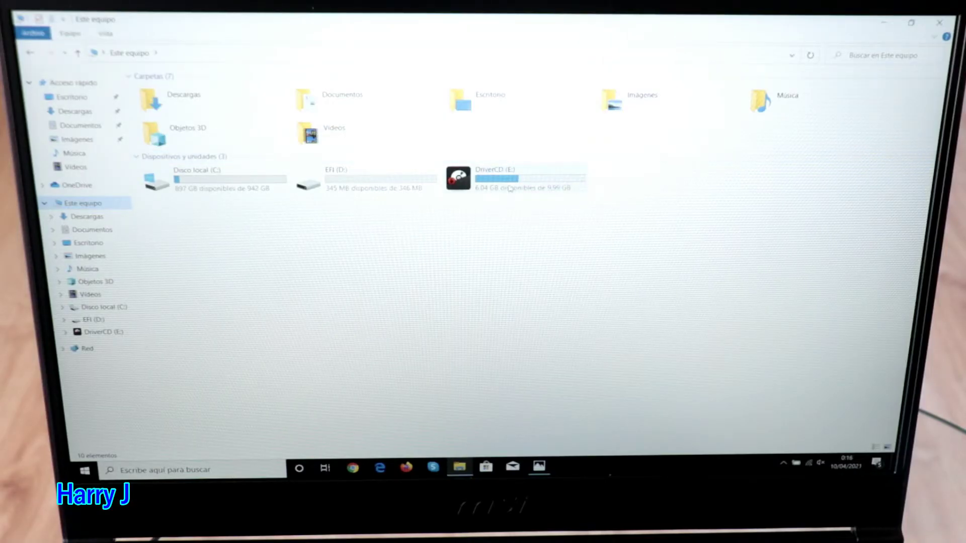
double_click(509, 189)
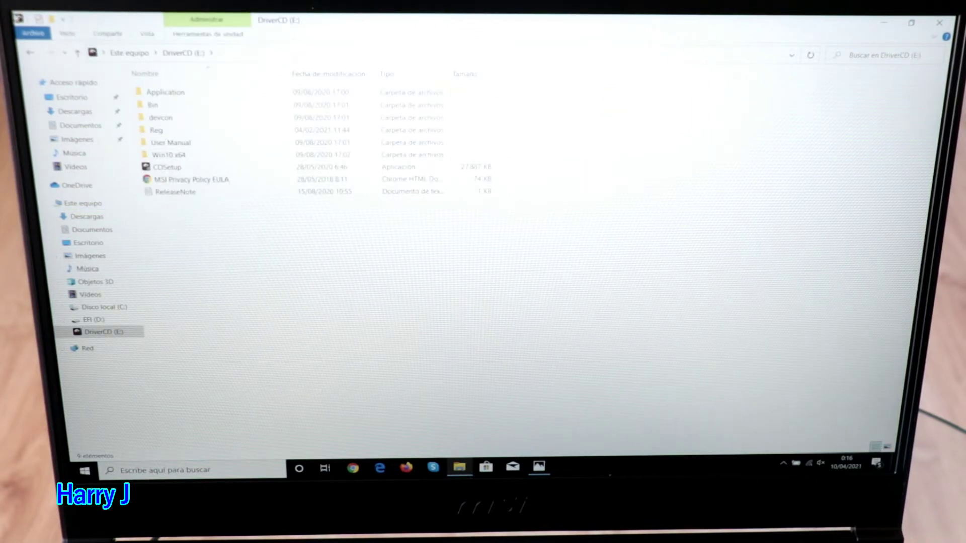
double_click(210, 172)
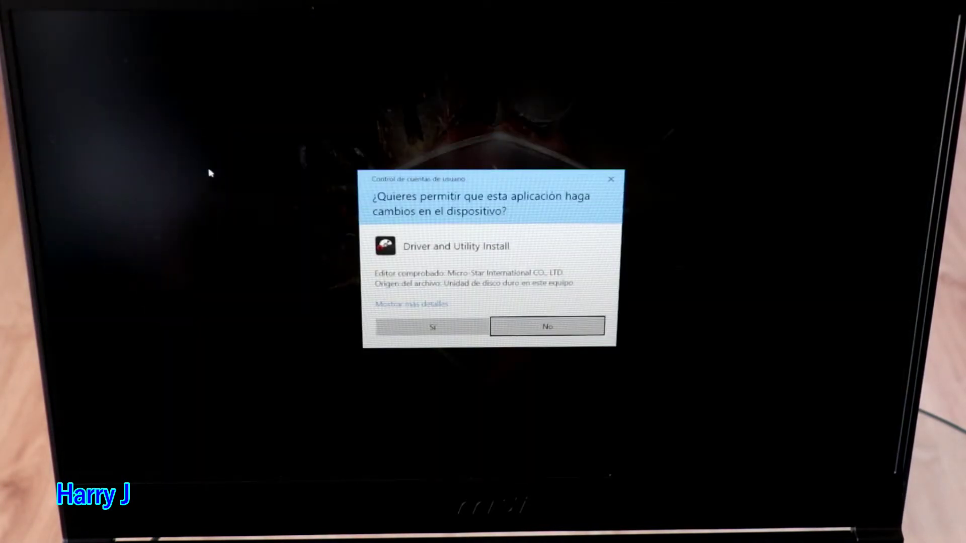
Step: Approve the UAC prompt and show the INSTALAR CONTROLADOR list of twelve drivers
click(414, 327)
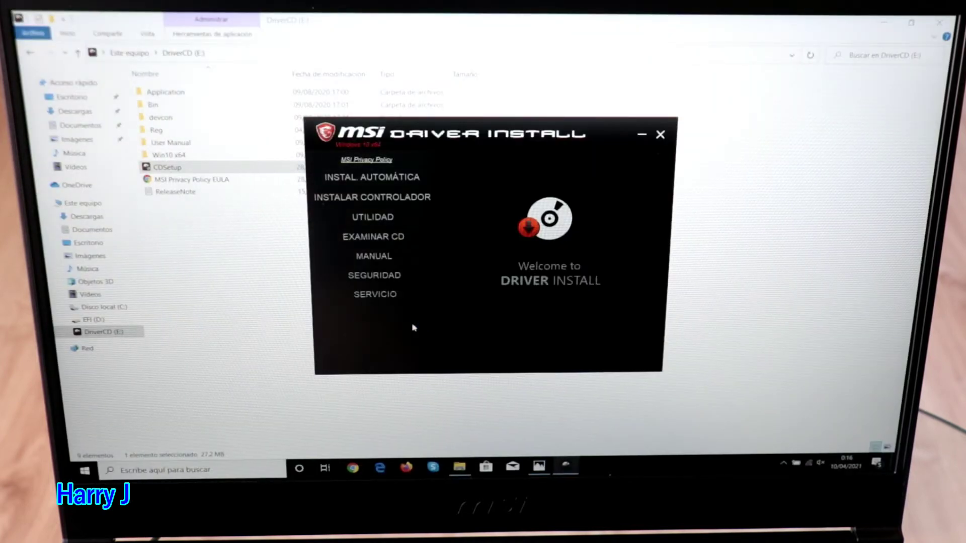
click(376, 201)
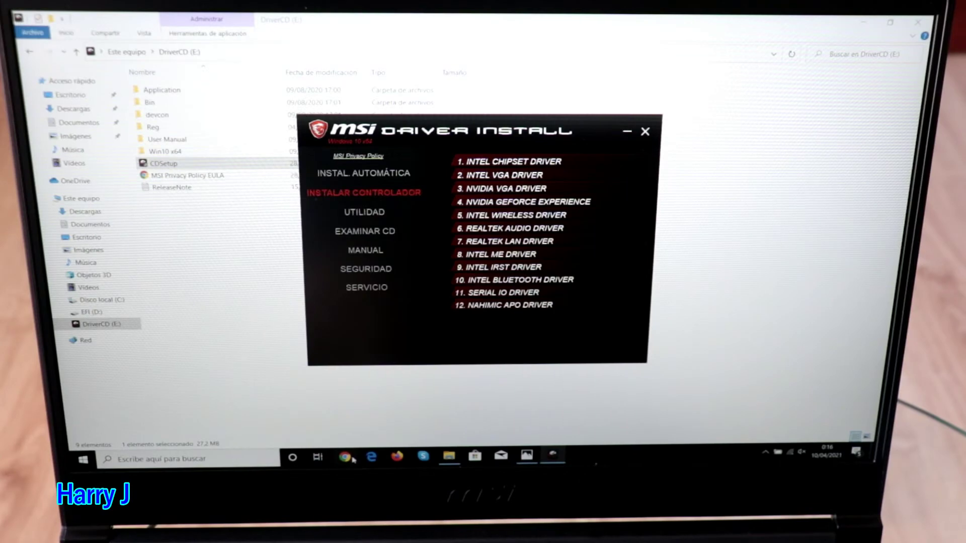
Step: Google 'msi drivers' in Chrome and open MSI España's technical support result
click(354, 458)
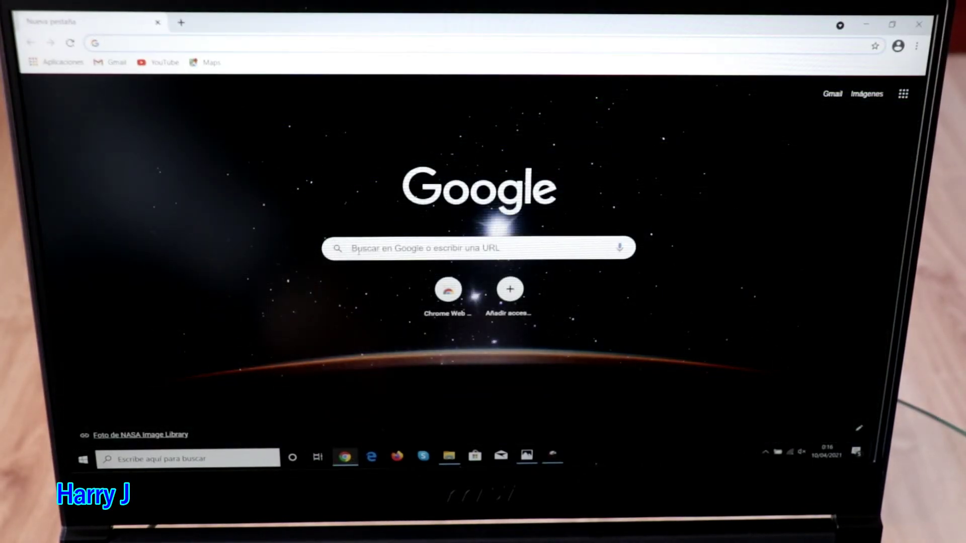
click(358, 250)
text(m)
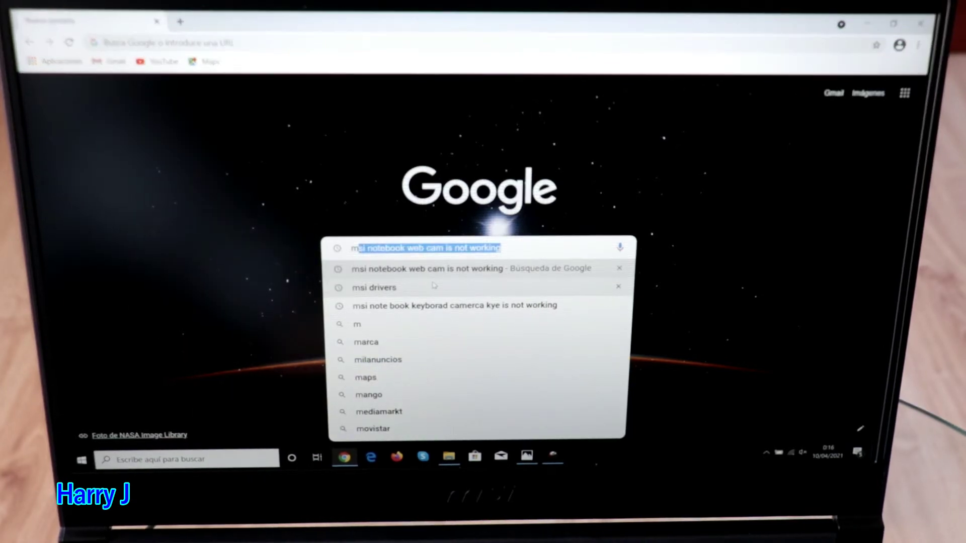
click(433, 285)
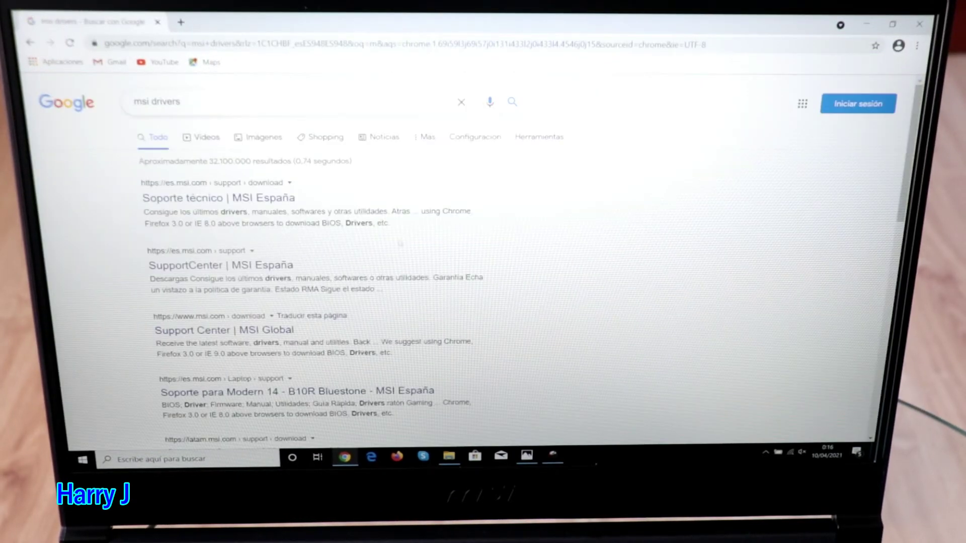
click(210, 200)
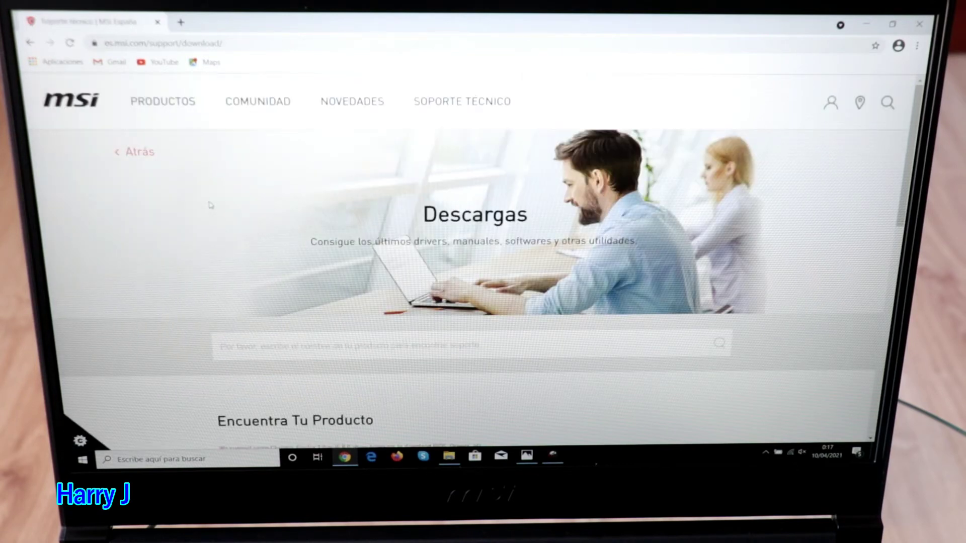
Step: Go through PRODUCTOS > Serie GF Thin to the GF75 Thin (GTX 16 series) page
click(167, 100)
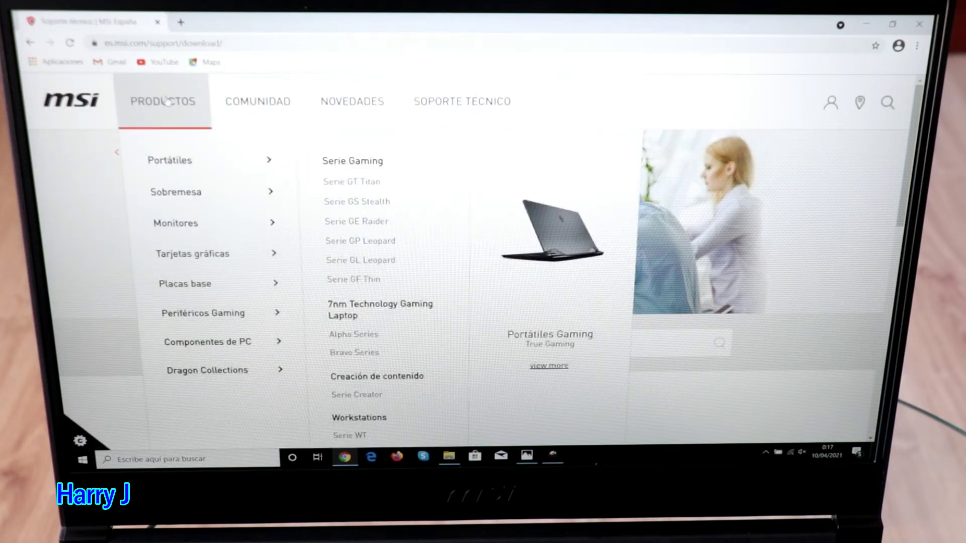
click(341, 277)
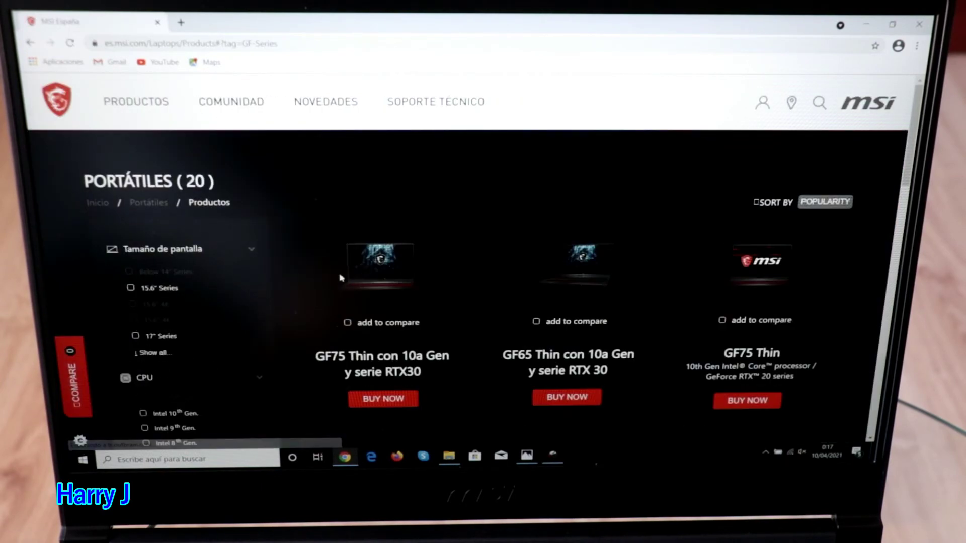
scroll(342, 278, down, 3)
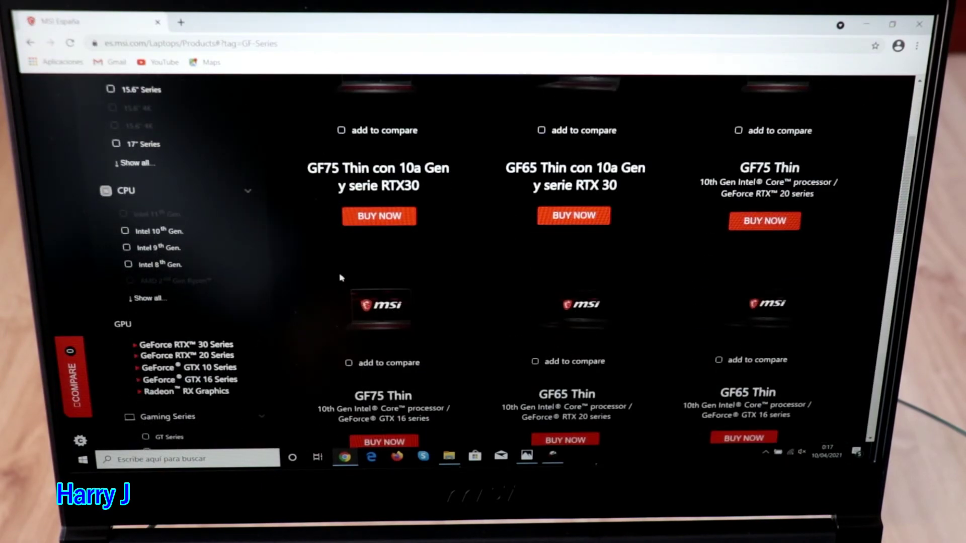
scroll(341, 278, down, 2)
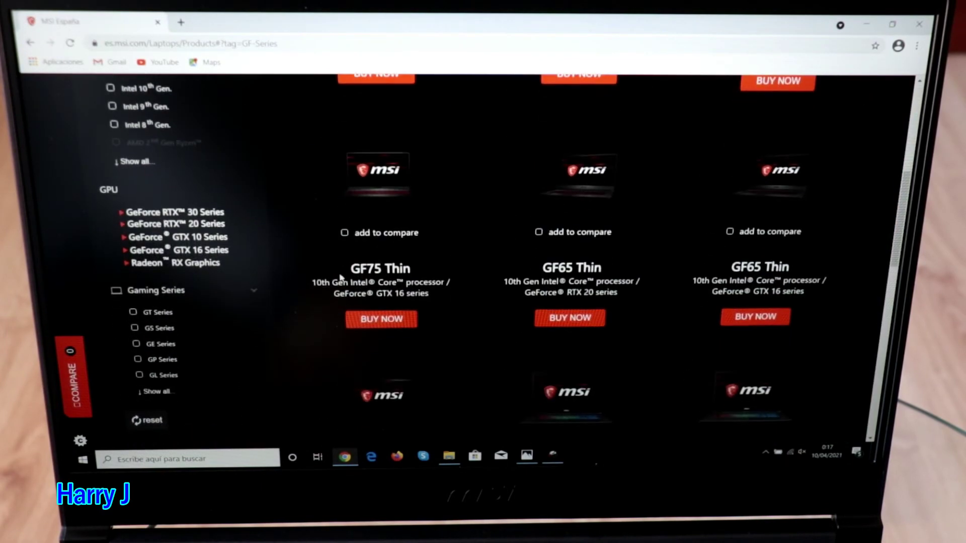
click(392, 274)
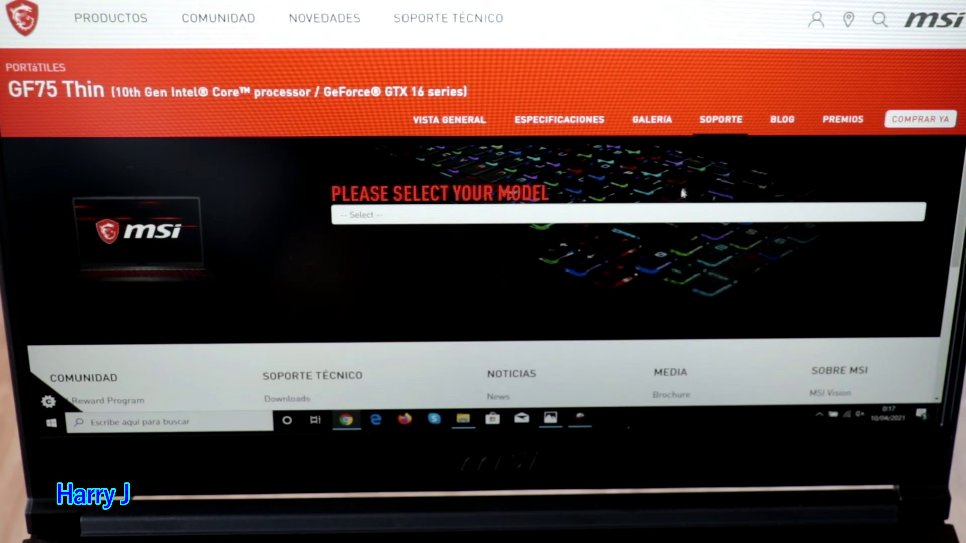
Step: Choose GF75 Thin 10SCSR from the model dropdown
click(670, 213)
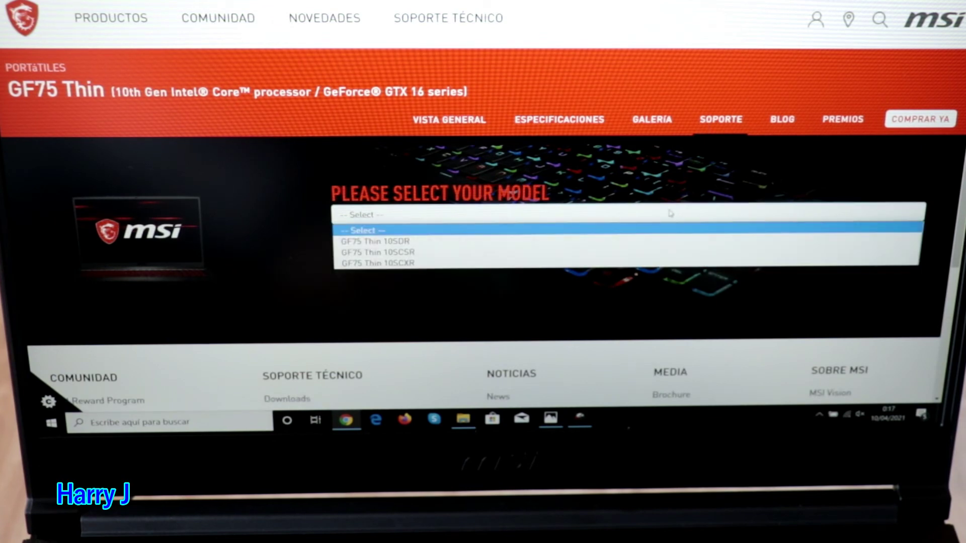
click(652, 250)
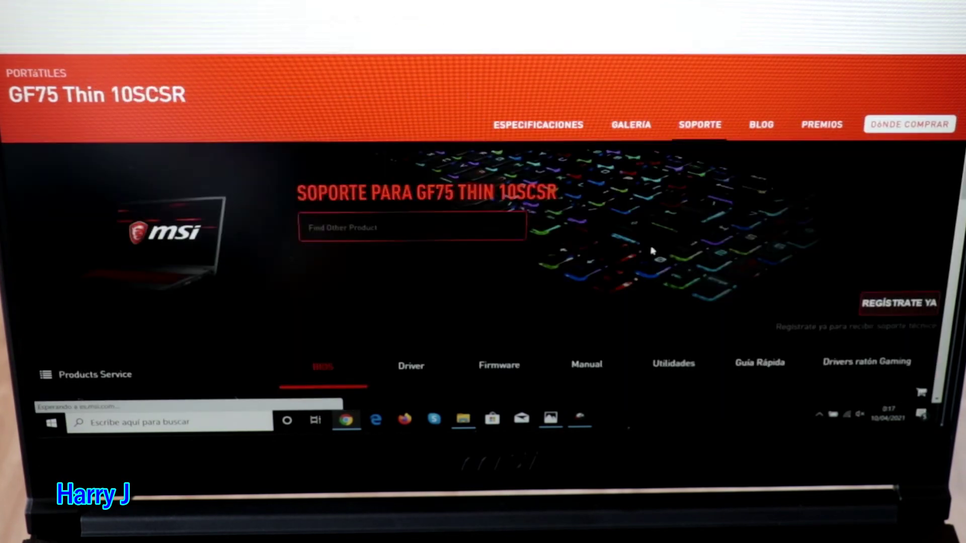
scroll(652, 251, down, 3)
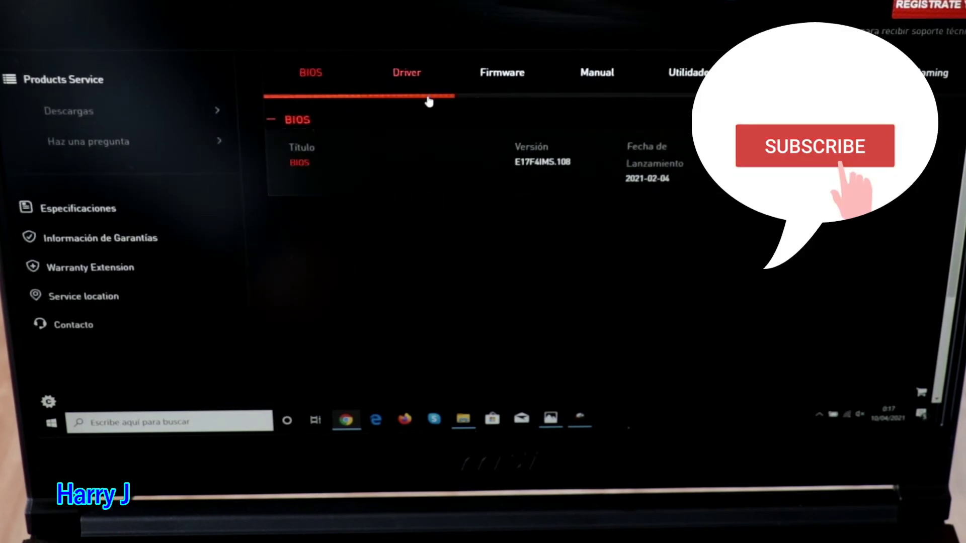